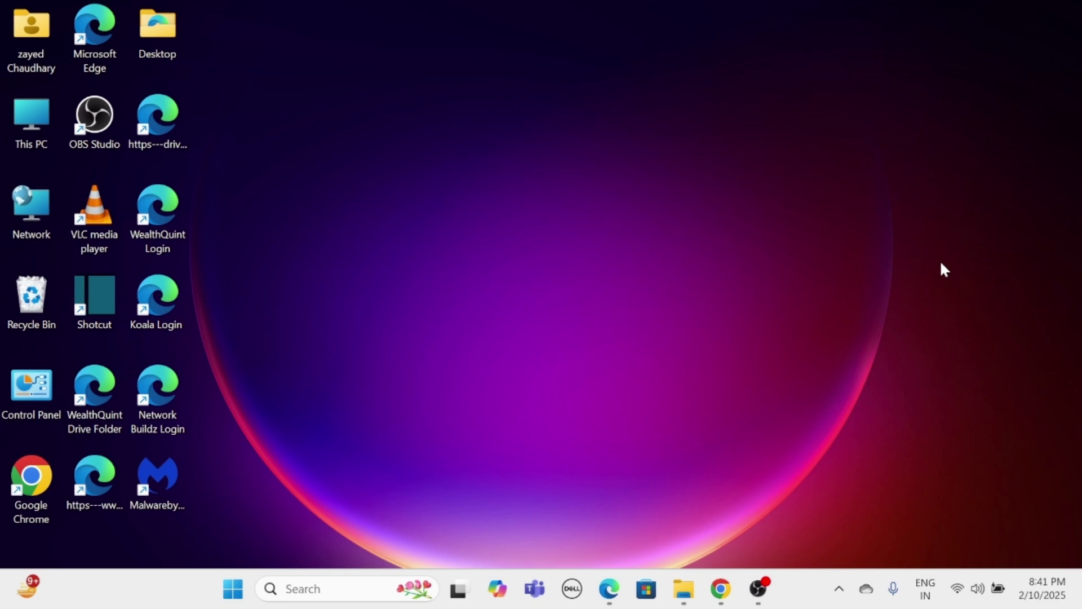
Open Windows Settings with Win+I and go to Network & internet
key(super+i)
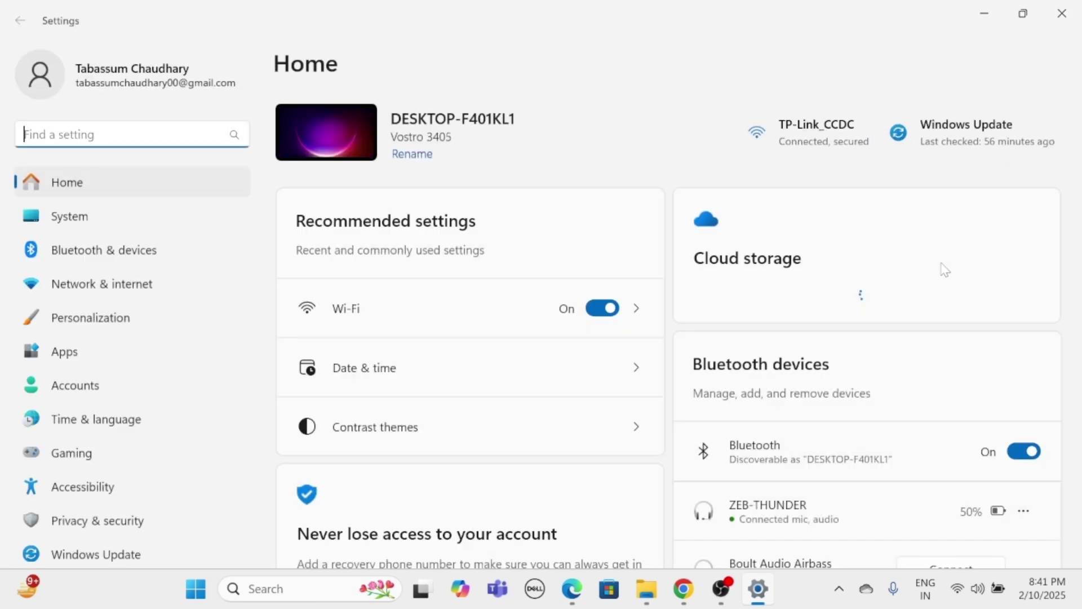
click(178, 285)
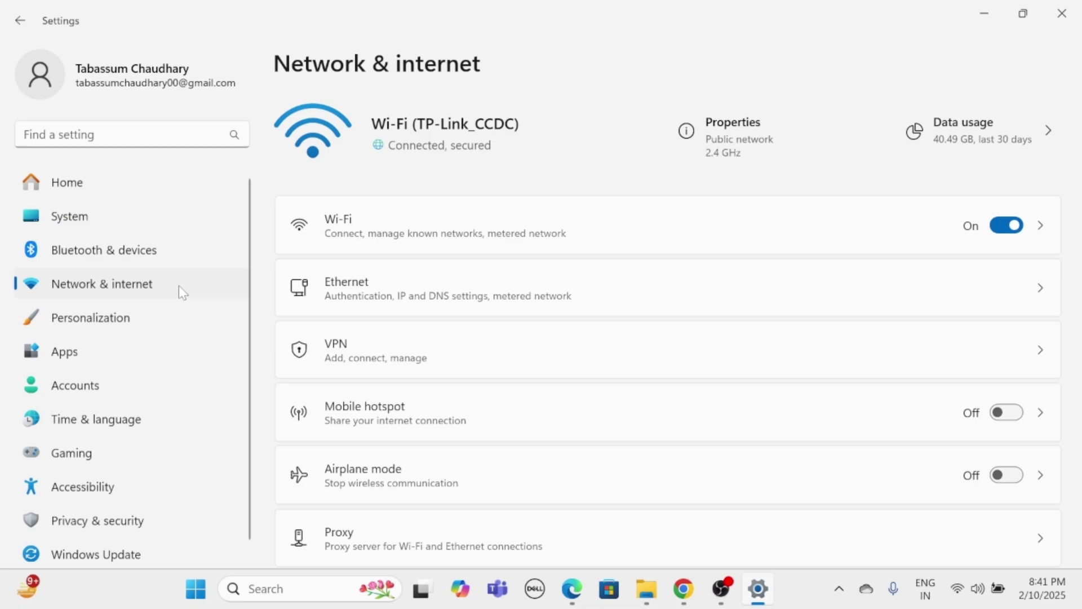
Open the Wi-Fi page and view the adapter's hardware properties, including its MAC address
click(392, 230)
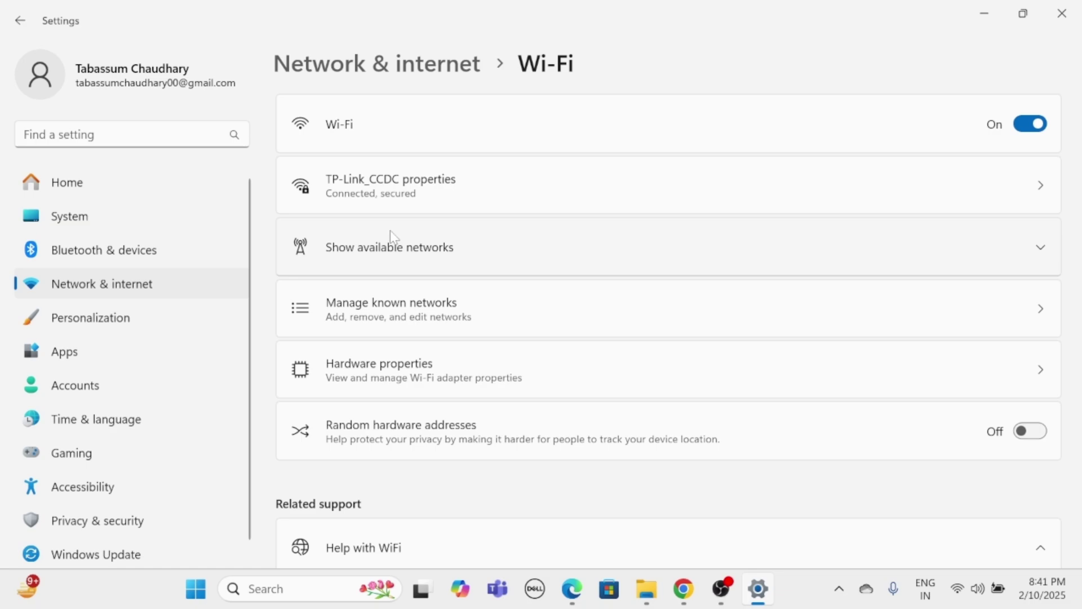
click(431, 377)
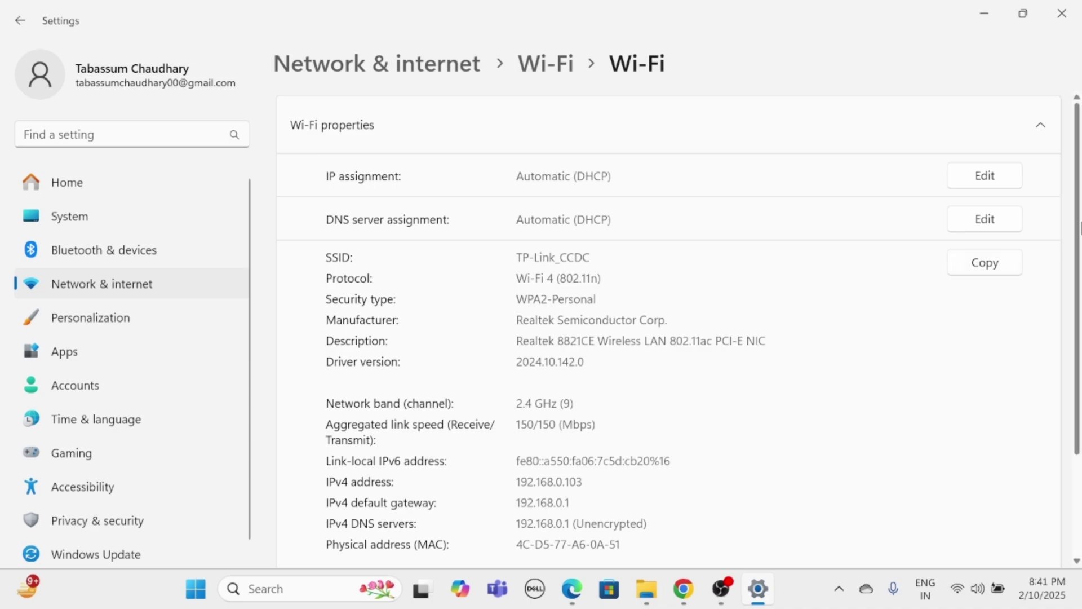
scroll(495, 454, down, 1)
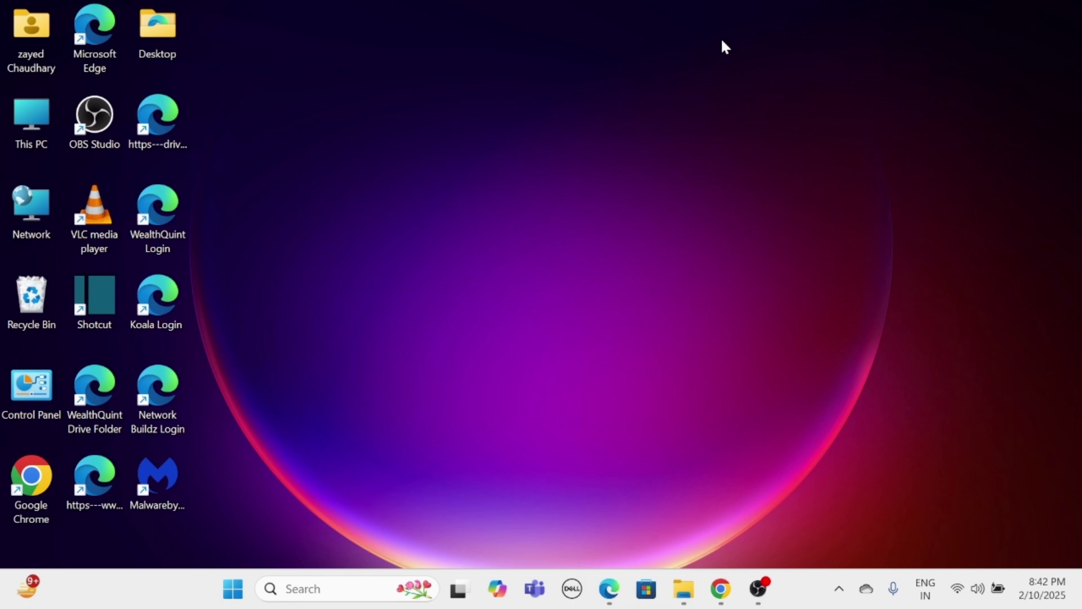
Launch Control Panel from the Run dialog with the 'control' command
key(super+r)
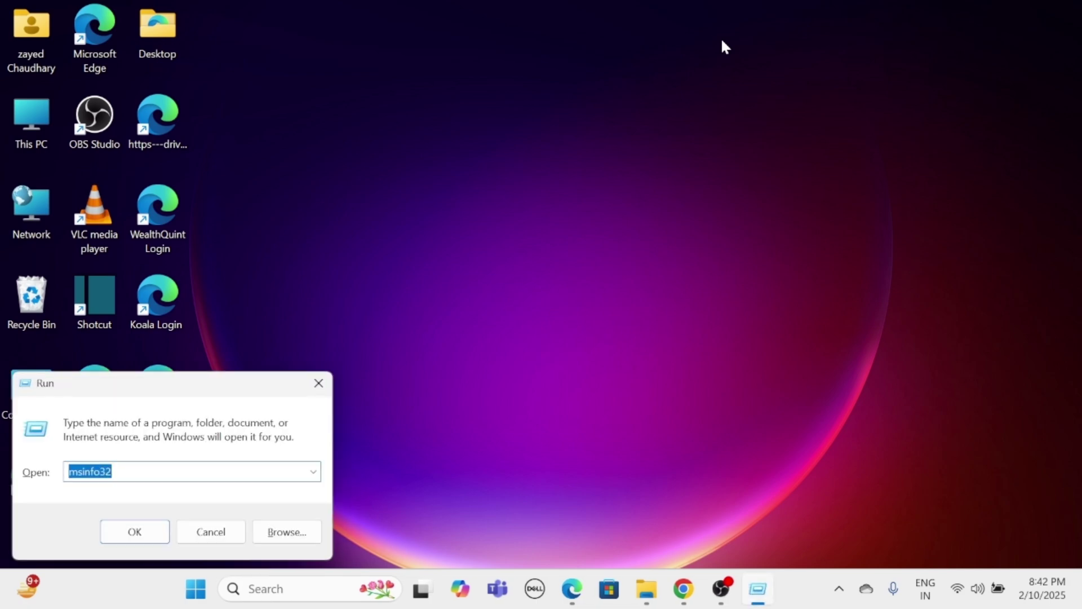
key(BackSpace)
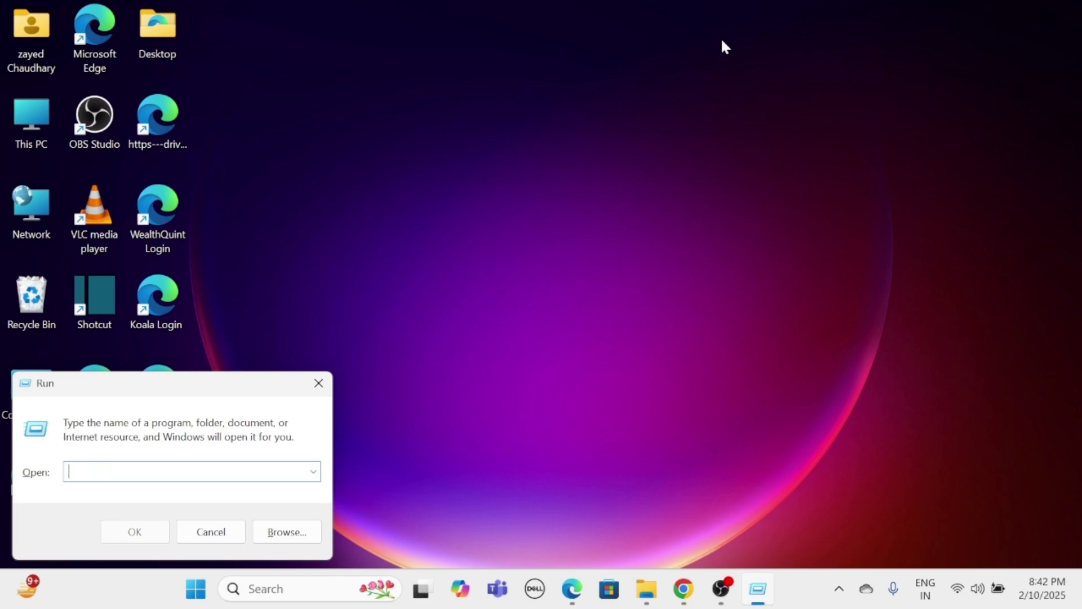
text(con)
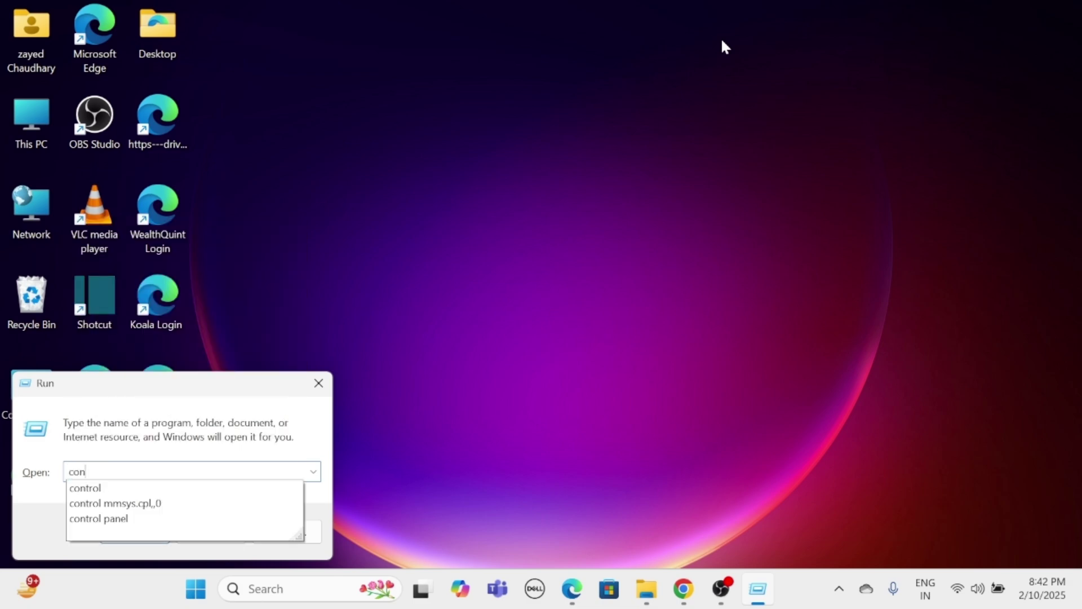
text(trol)
key(Return)
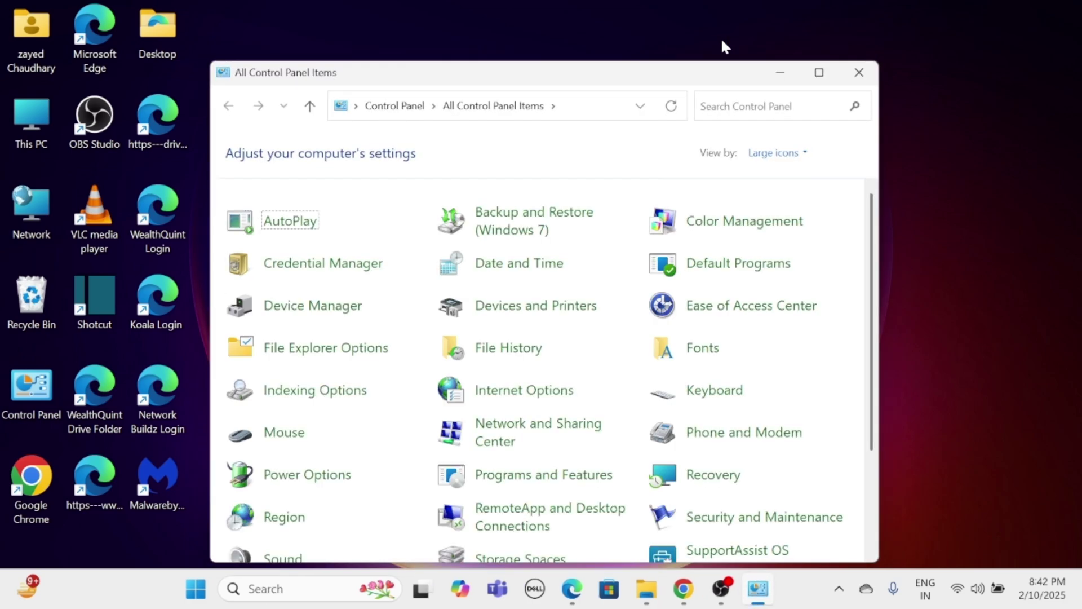
Go through Network and Sharing Center to the network adapters list
click(511, 443)
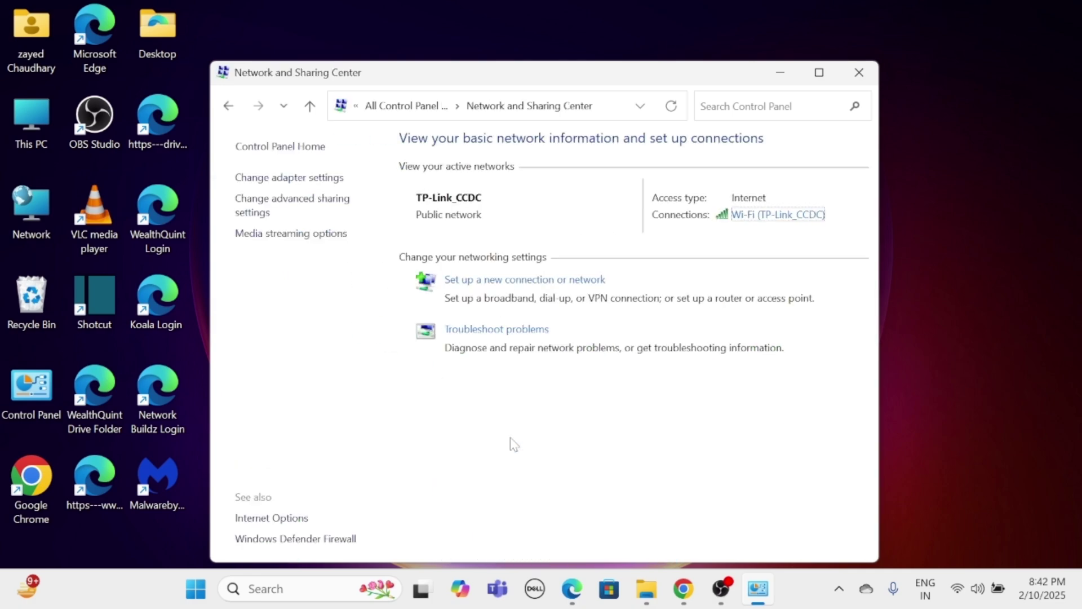
click(281, 180)
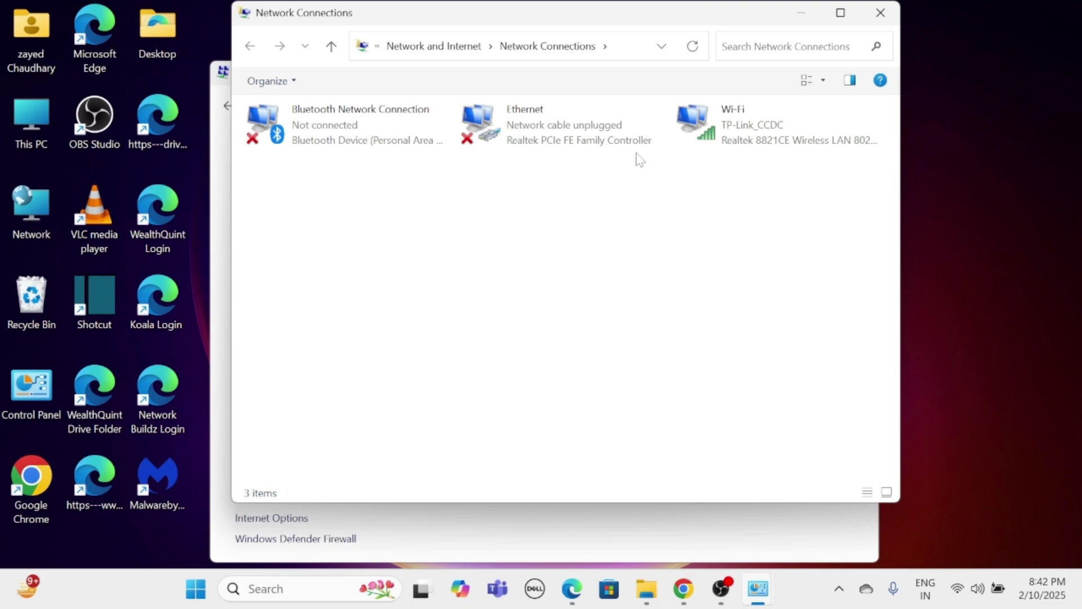
Open Status for the Wi-Fi adapter from its right-click menu
click(737, 146)
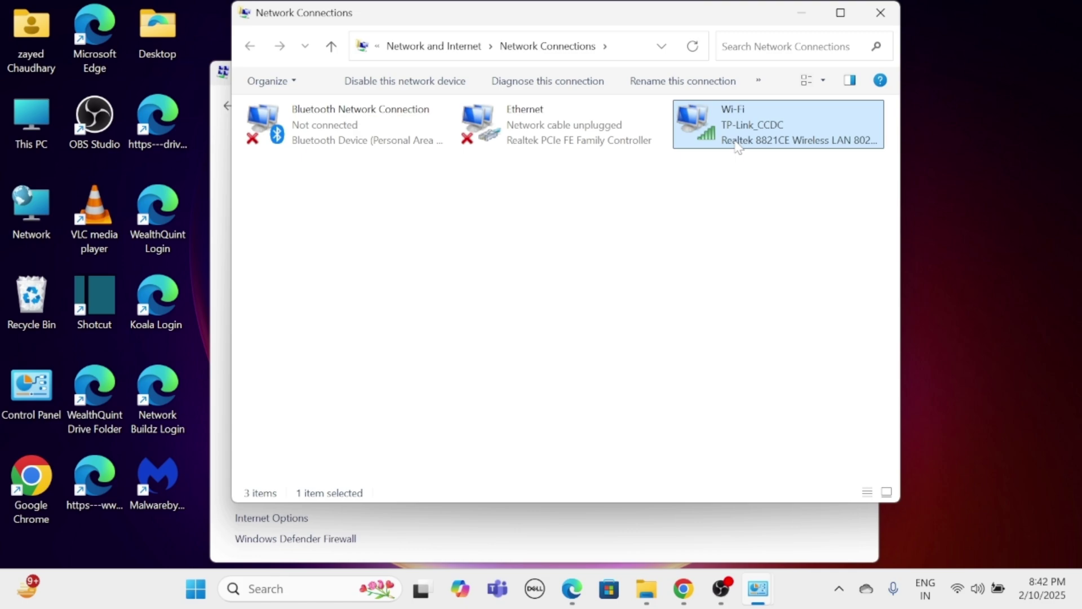
right_click(737, 146)
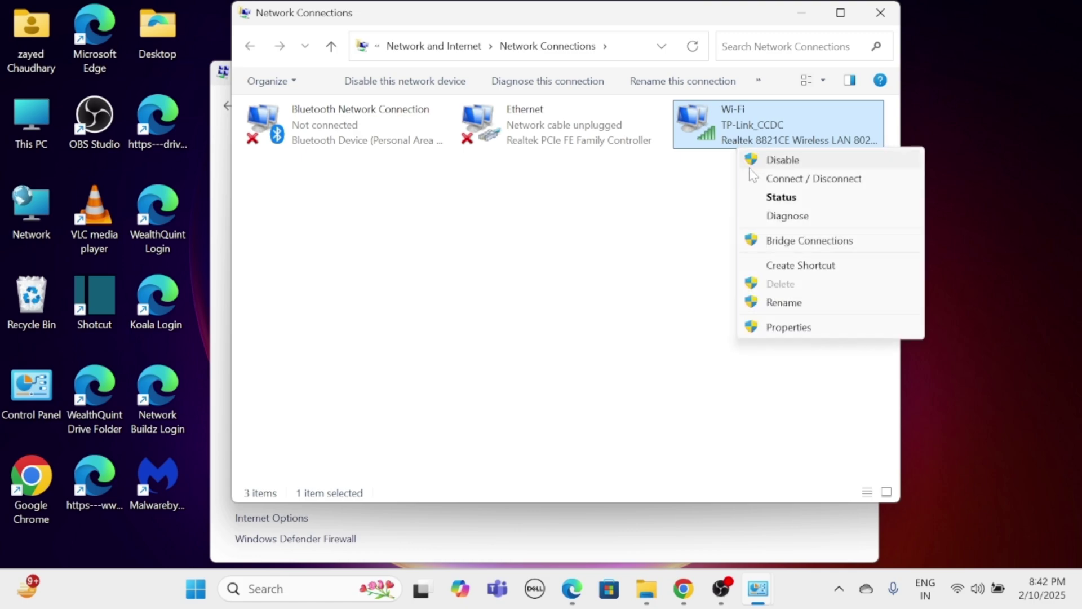
click(765, 201)
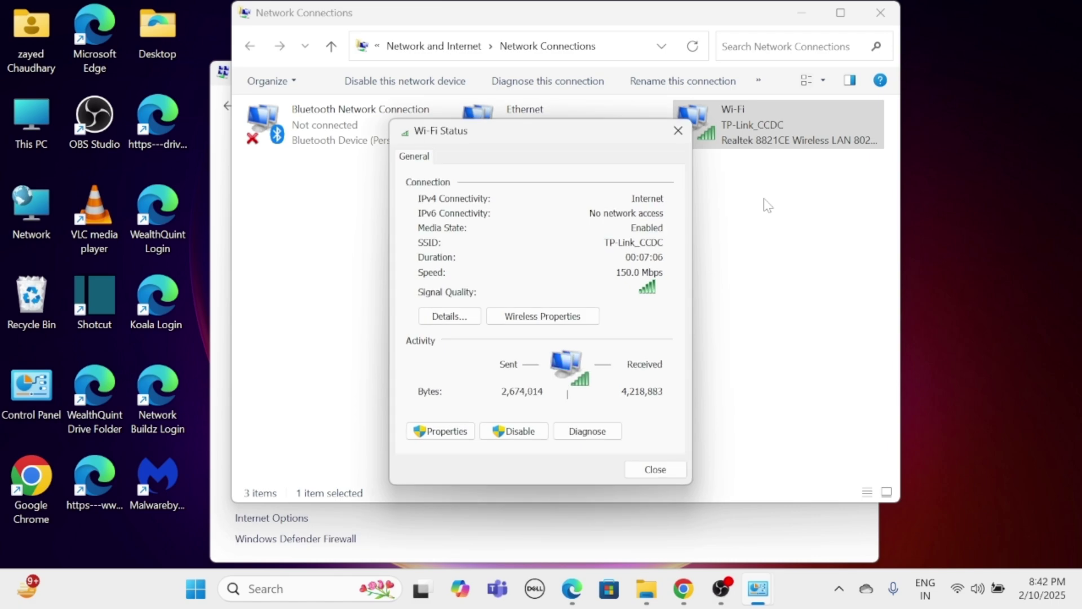
click(468, 319)
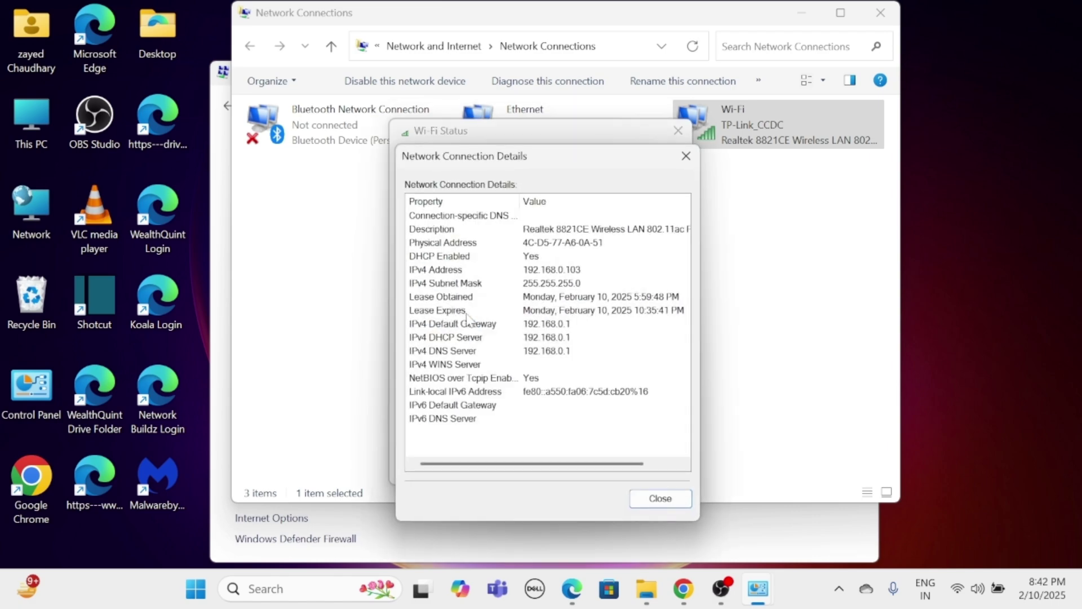